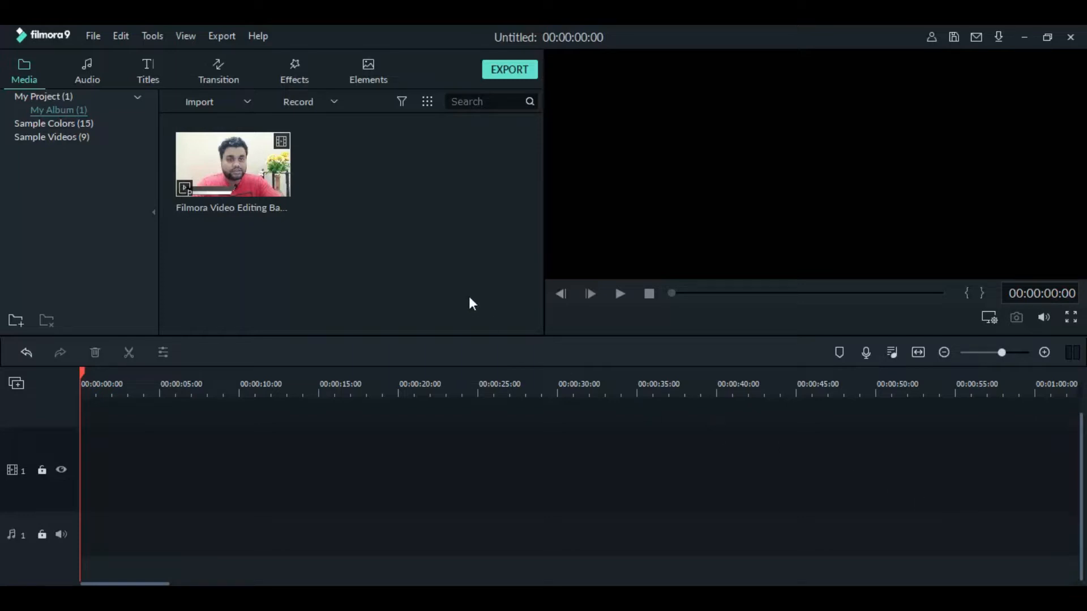
- Import the video VID_20220710_171233 into the project's media album
{"action": "left_click", "coordinate": [90, 36]}
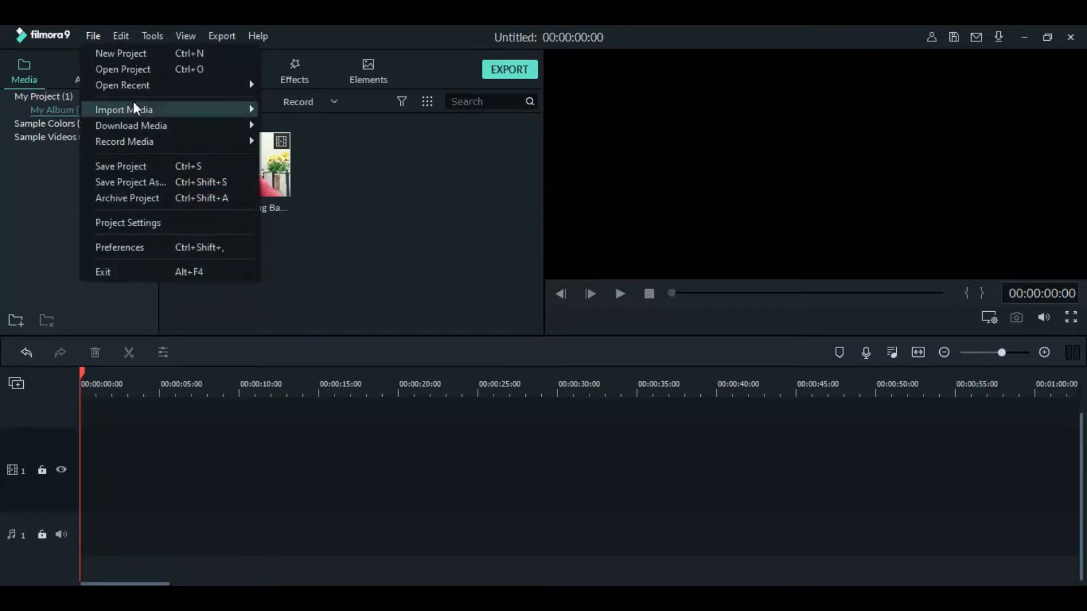
{"action": "mouse_move", "coordinate": [147, 149]}
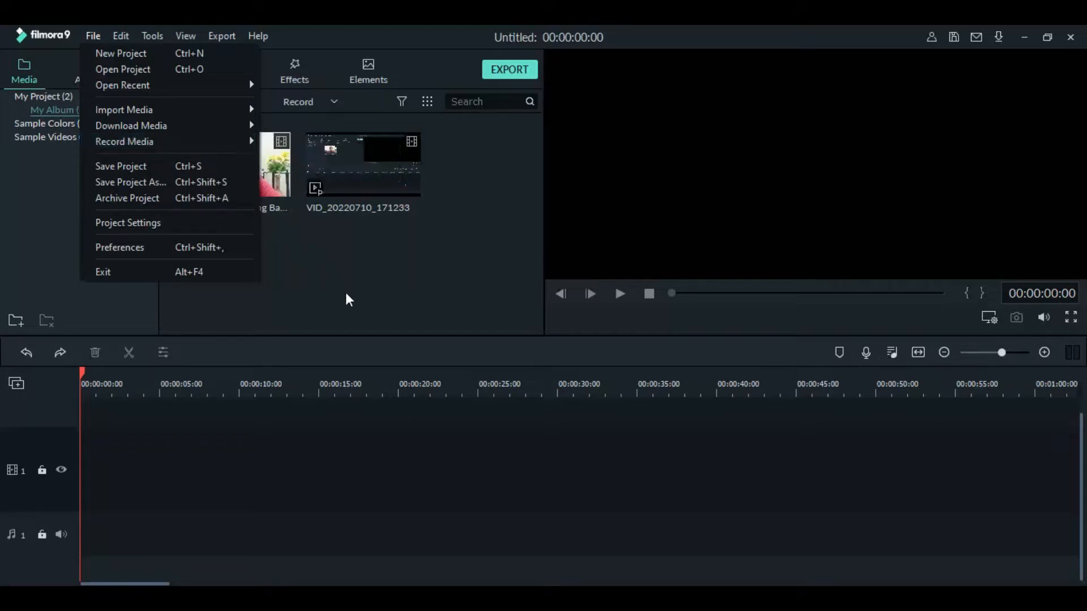
{"action": "left_click", "coordinate": [374, 305]}
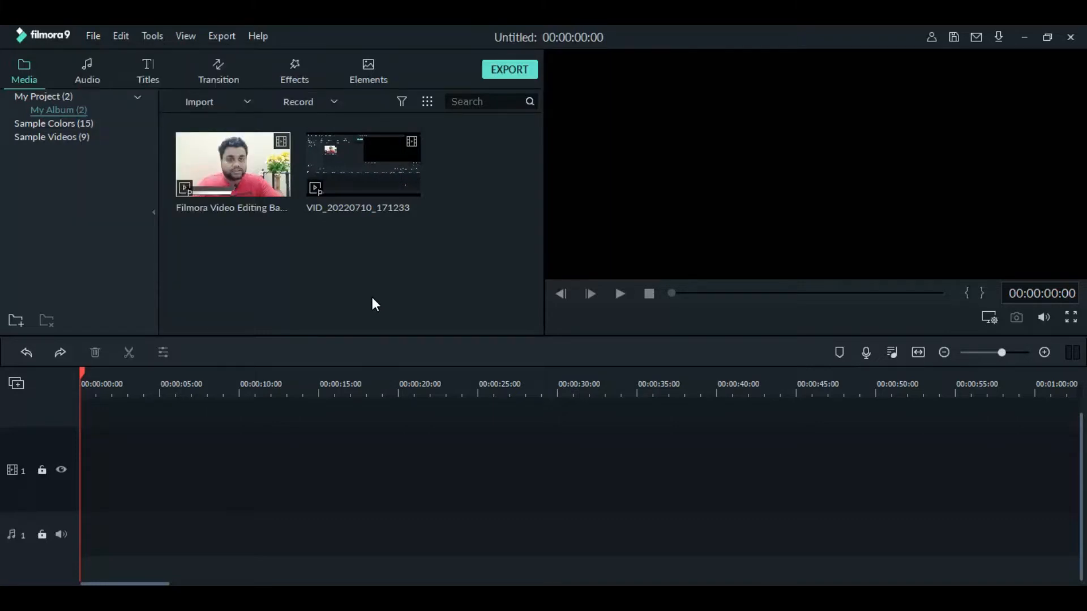
- Play VID_20220710_171233 briefly in the preview and check its playback volume control
{"action": "double_click", "coordinate": [327, 172]}
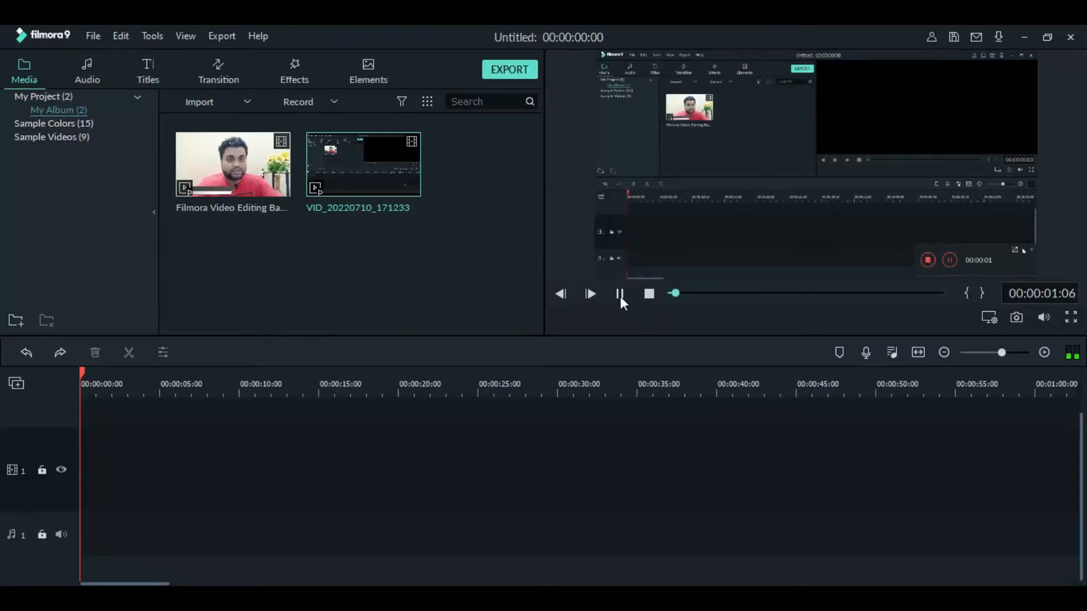
{"action": "left_click", "coordinate": [620, 294]}
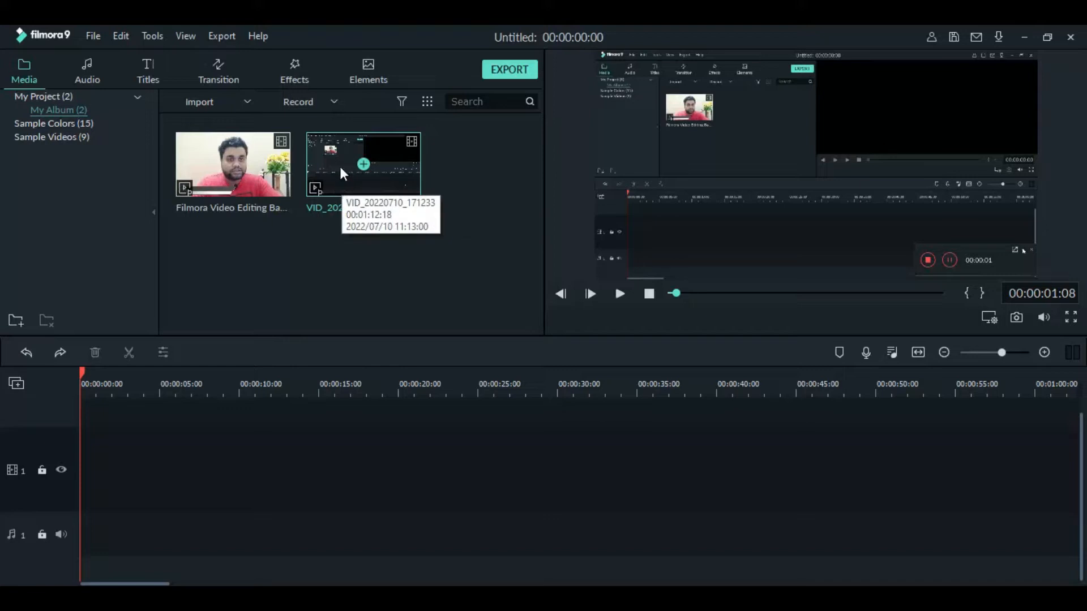
{"action": "left_click", "coordinate": [1045, 316]}
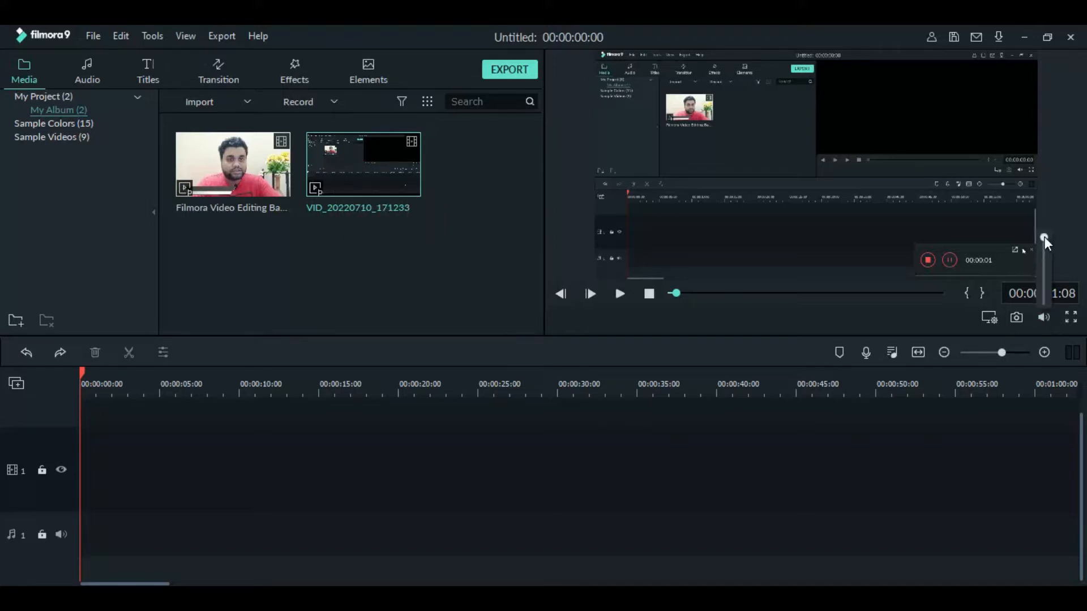
{"action": "left_click_drag", "start_coordinate": [1045, 237], "coordinate": [1043, 316]}
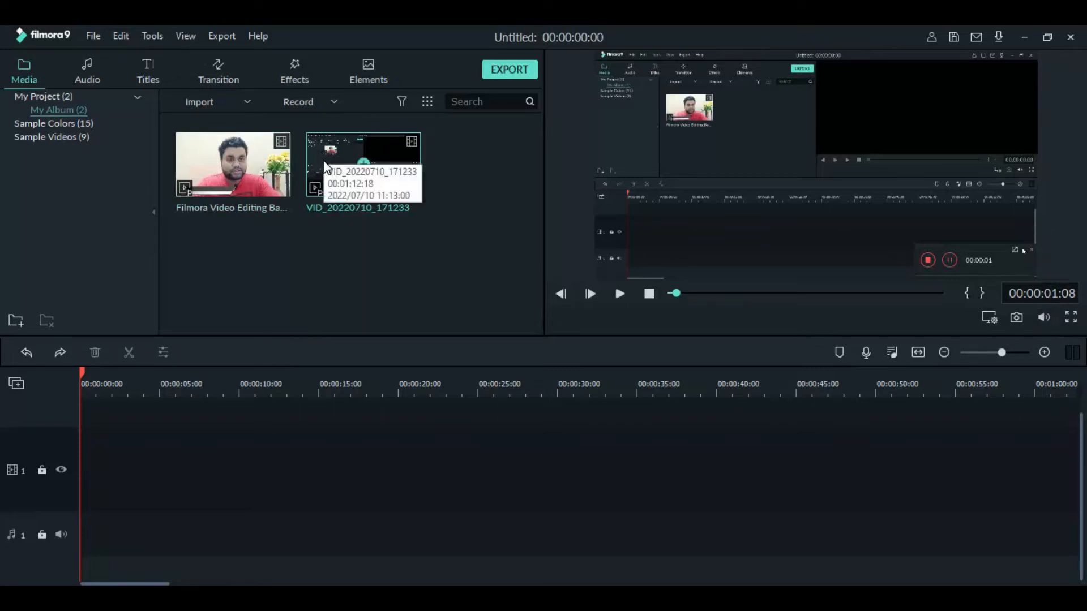
- Place VID_20220710_171233 at the start of the timeline on video track 2 and scrub through it back to the beginning
{"action": "left_click_drag", "start_coordinate": [323, 152], "coordinate": [83, 410]}
{"action": "left_click", "coordinate": [580, 333]}
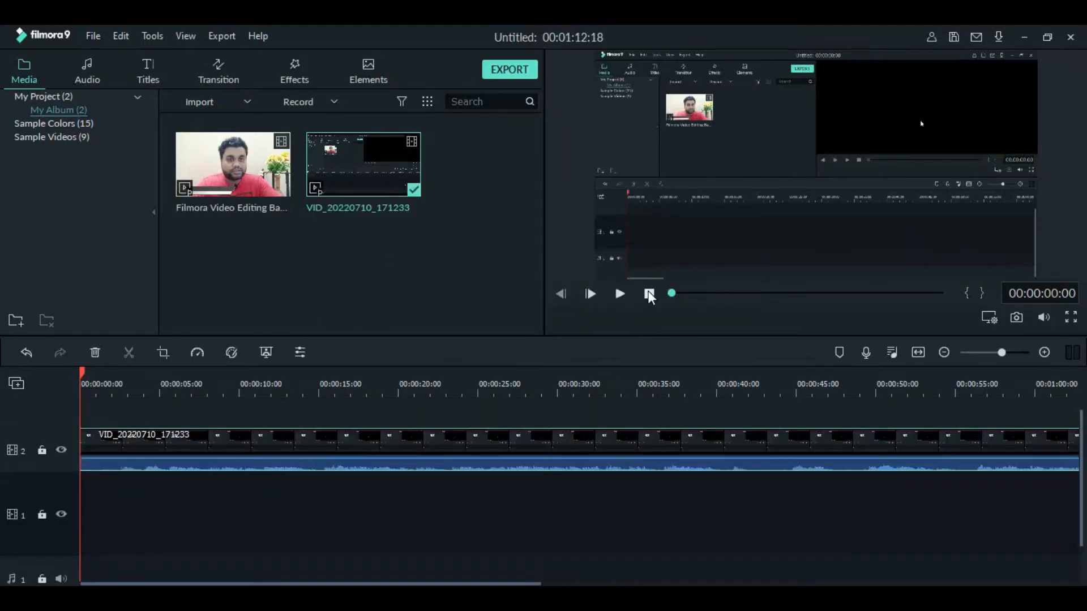
{"action": "left_click_drag", "start_coordinate": [688, 295], "coordinate": [811, 304]}
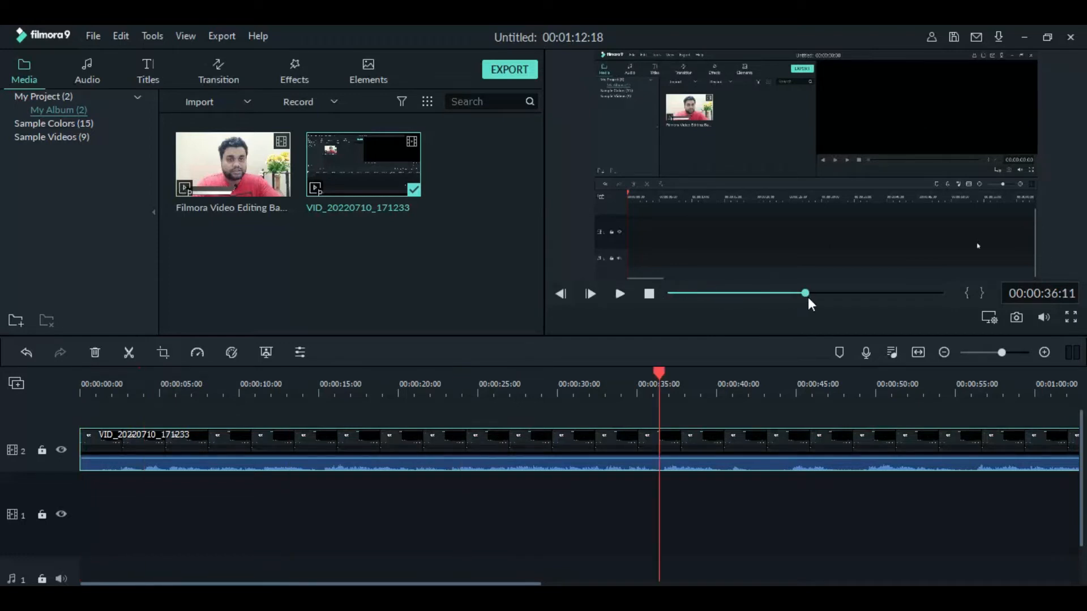
{"action": "left_click", "coordinate": [668, 294]}
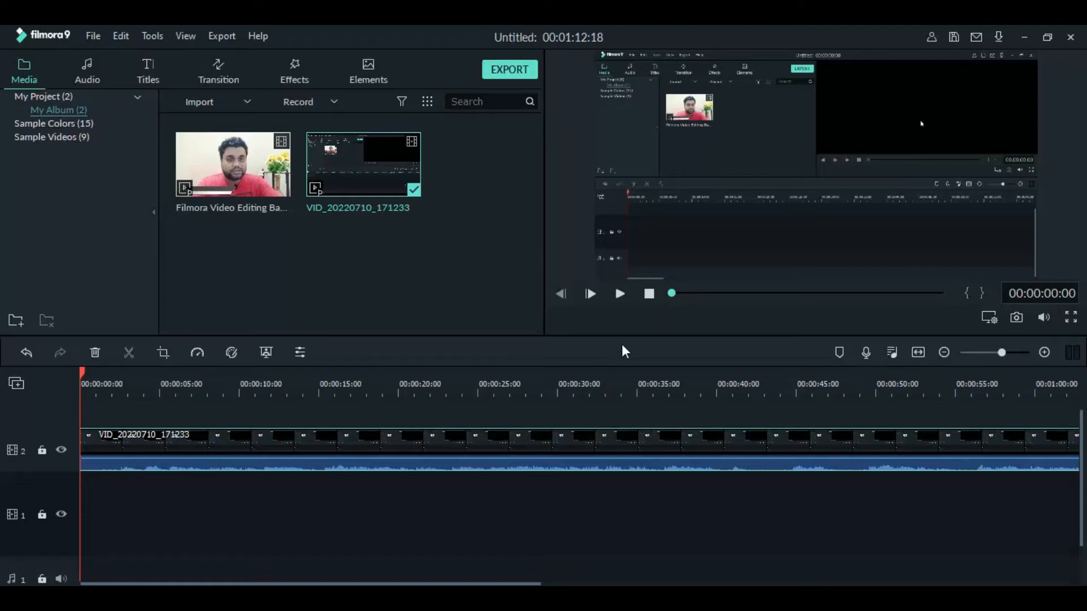
- Split the VID_20220710_171233 clip on the timeline at about 00:00:09:05
{"action": "left_click", "coordinate": [623, 294]}
{"action": "left_click", "coordinate": [702, 293]}
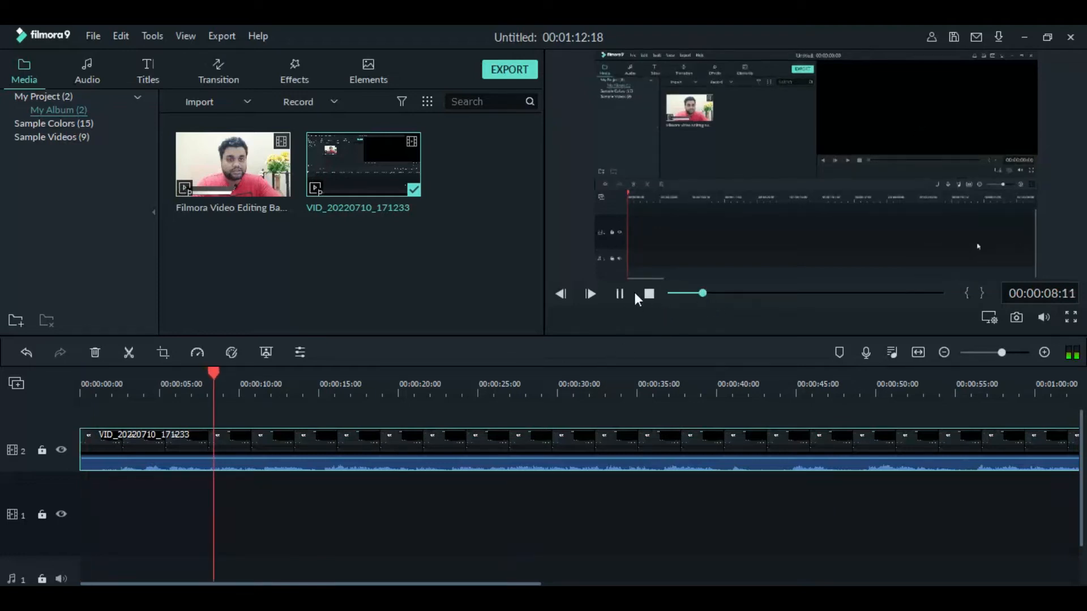
{"action": "left_click", "coordinate": [623, 294]}
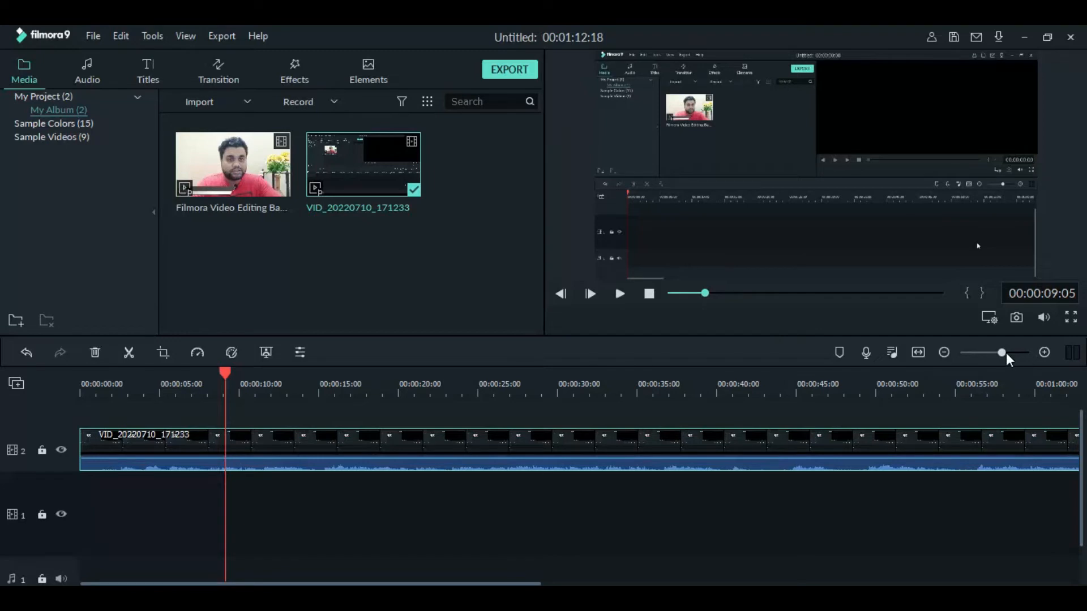
{"action": "left_click_drag", "start_coordinate": [1001, 353], "coordinate": [1004, 352]}
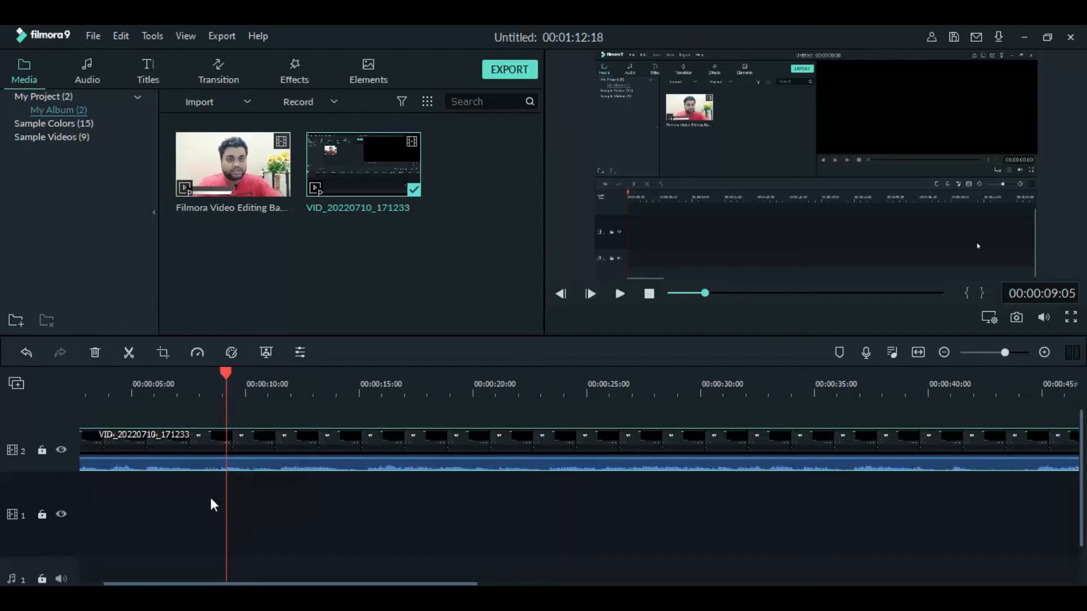
{"action": "right_click", "coordinate": [228, 461]}
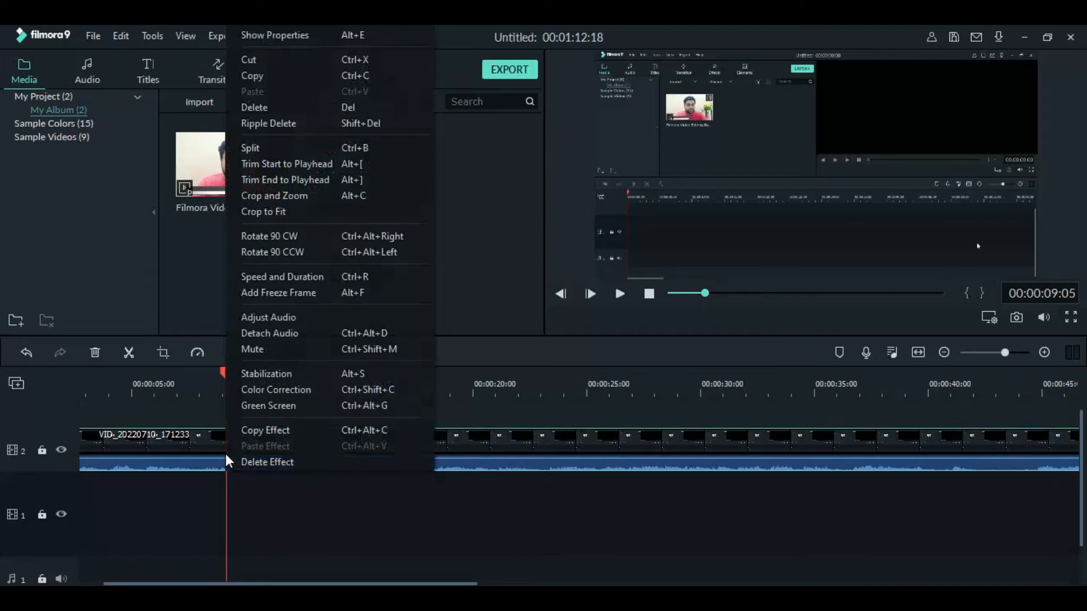
{"action": "left_click", "coordinate": [260, 153]}
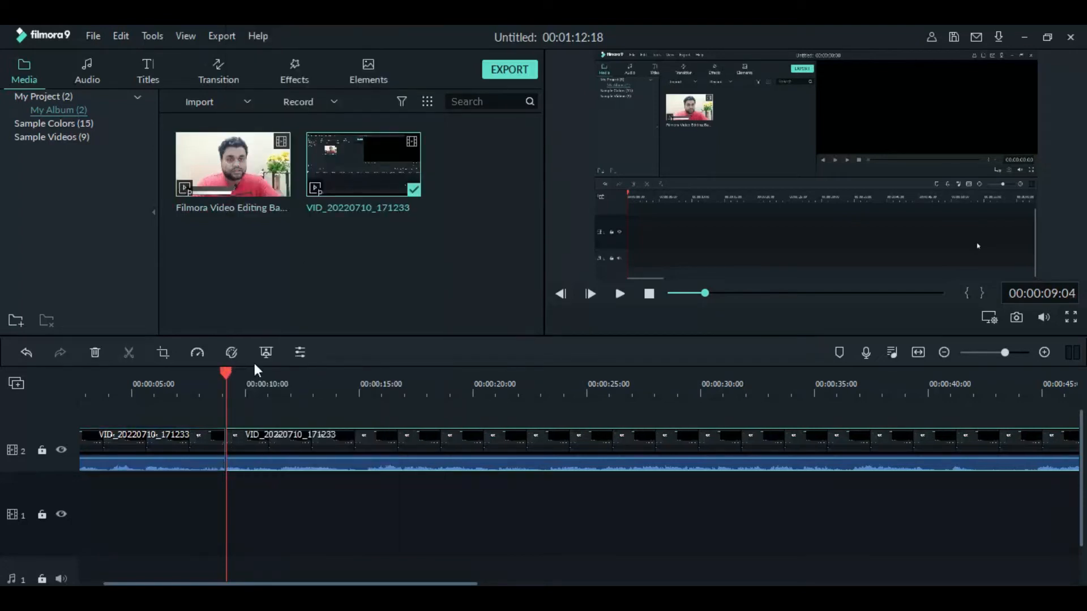
- Split the second part of the clip at about 00:00:12:19
{"action": "left_click", "coordinate": [620, 293]}
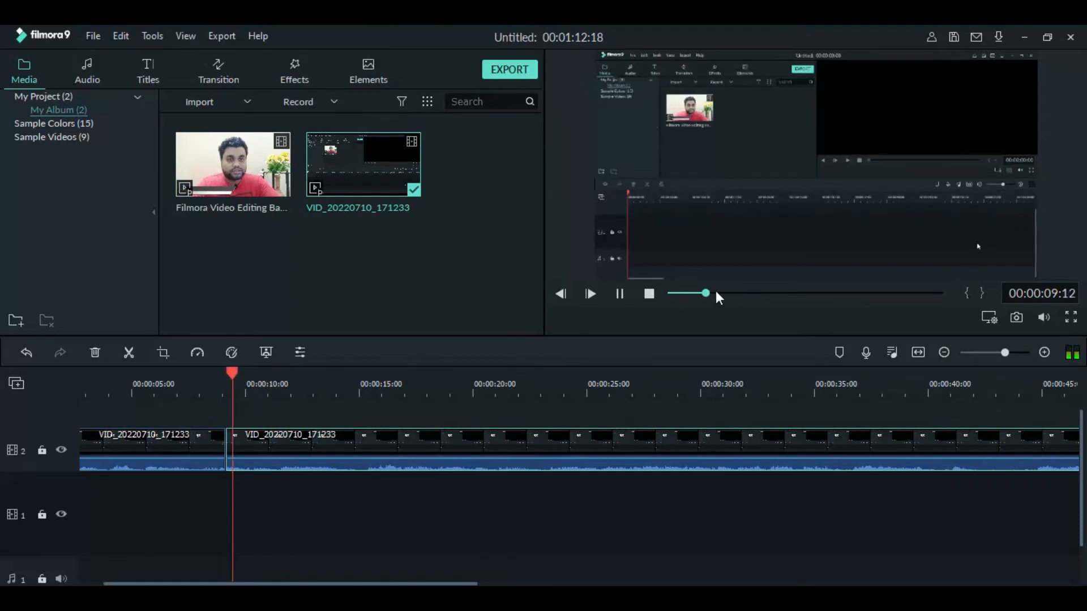
{"action": "left_click", "coordinate": [716, 293]}
{"action": "left_click", "coordinate": [620, 294]}
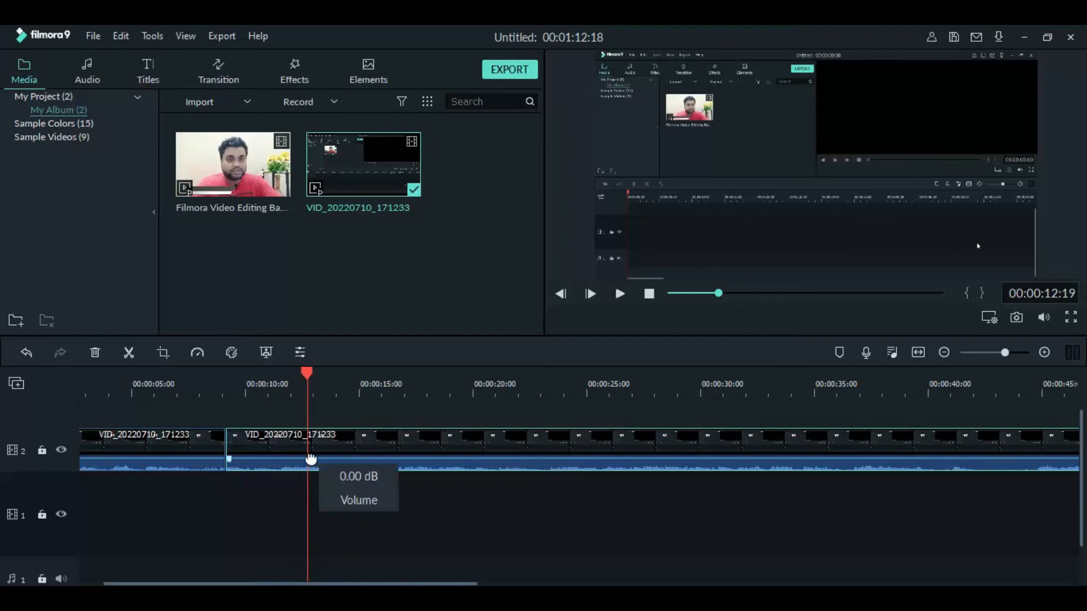
{"action": "right_click", "coordinate": [308, 453]}
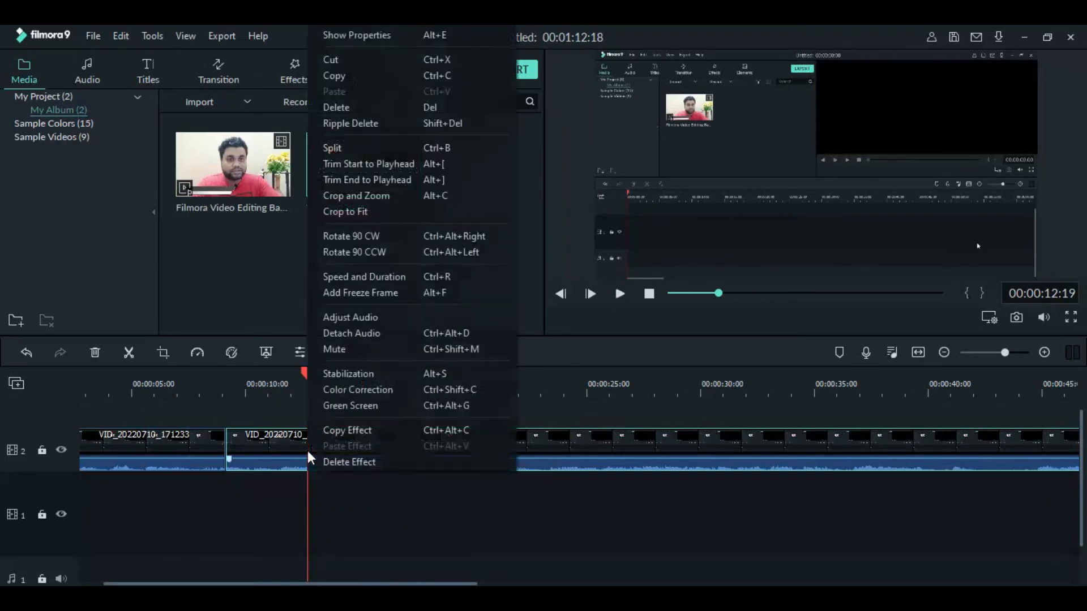
{"action": "left_click", "coordinate": [342, 154]}
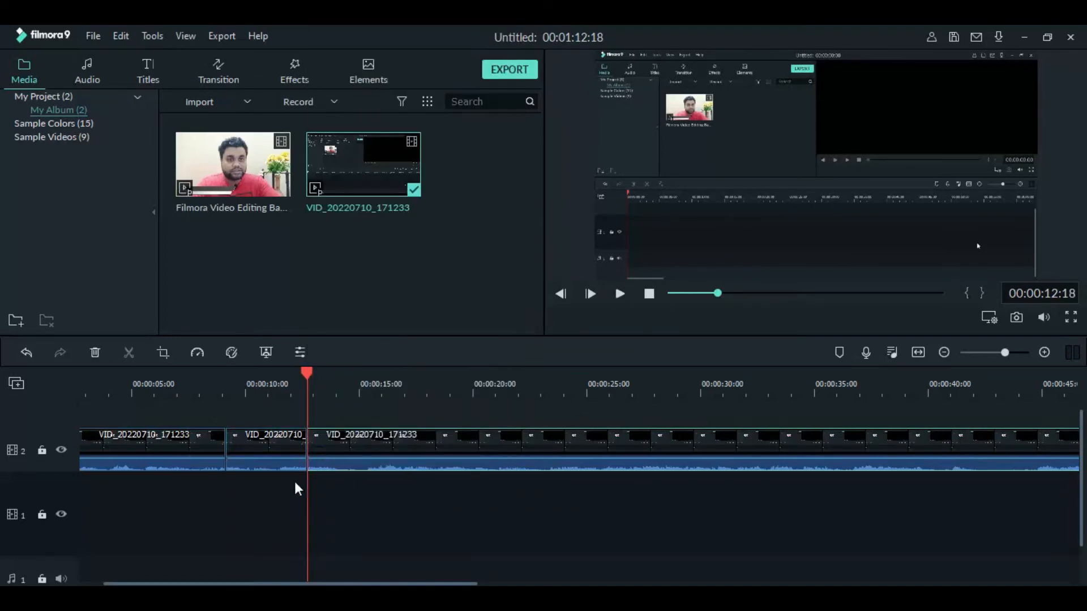
- Ripple delete the short segment between the two cuts and set the playhead to the join at about 00:00:09:03
{"action": "right_click", "coordinate": [250, 450]}
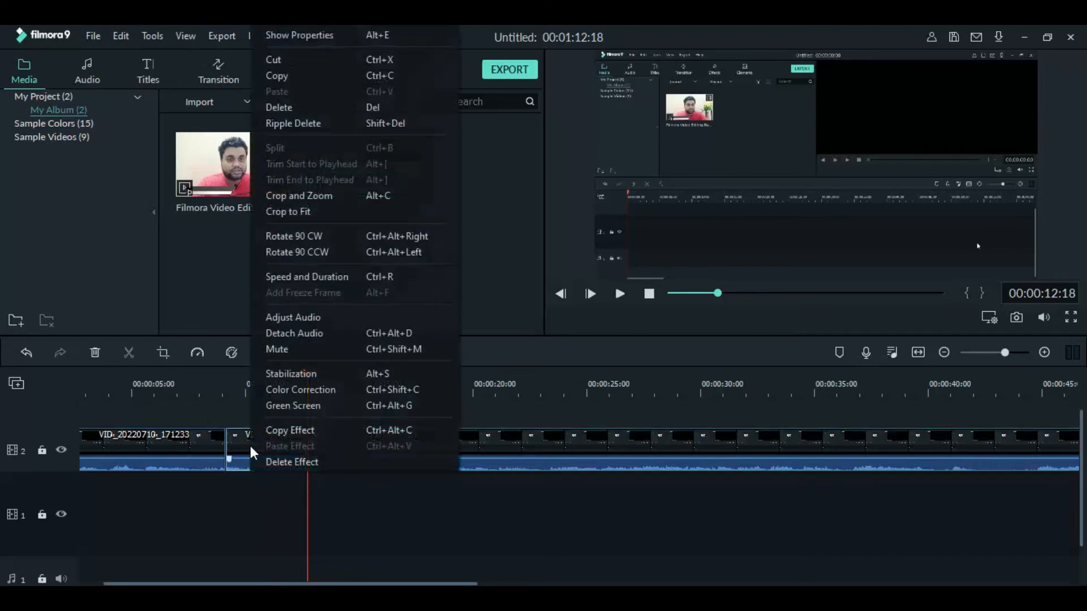
{"action": "left_click", "coordinate": [282, 124]}
{"action": "left_click_drag", "start_coordinate": [226, 375], "coordinate": [205, 390]}
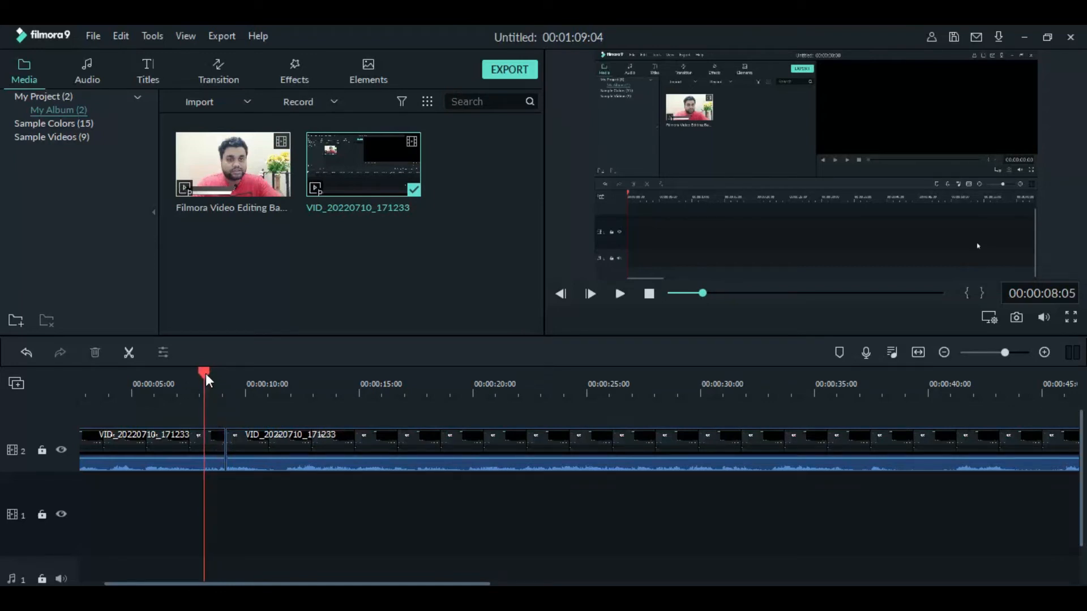
{"action": "left_click_drag", "start_coordinate": [205, 375], "coordinate": [226, 376]}
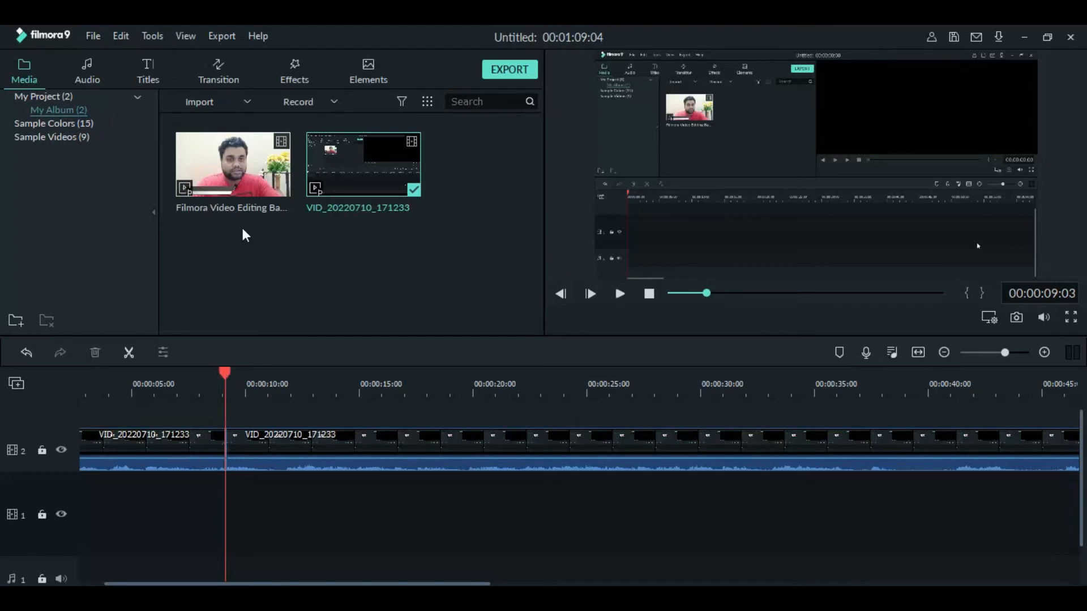
- Add the Blind 1 transition at the join between the two clips and play it back in the preview
{"action": "left_click", "coordinate": [215, 82]}
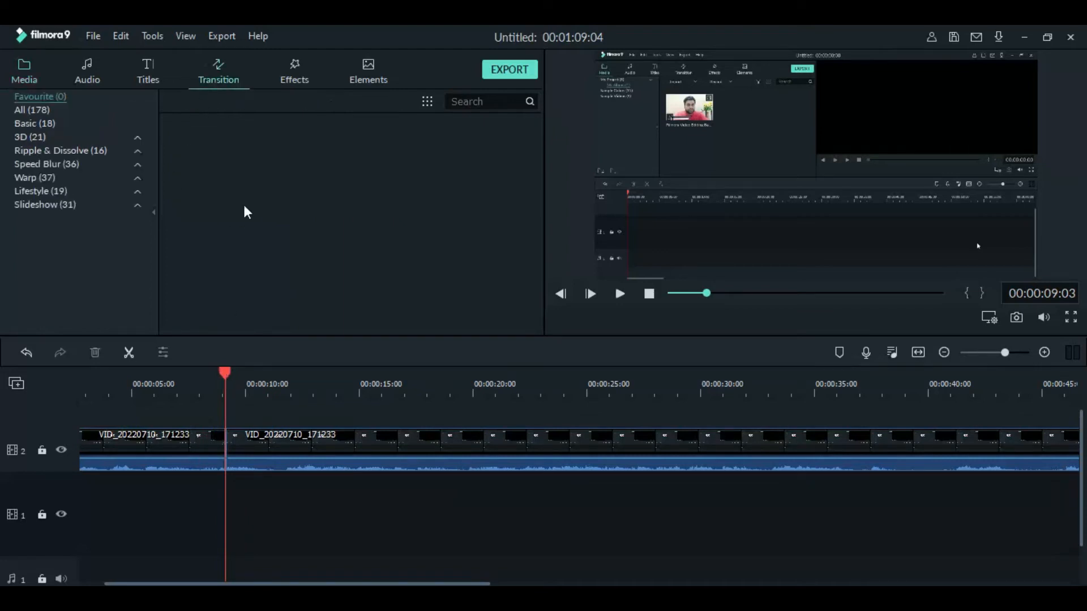
{"action": "left_click", "coordinate": [22, 110]}
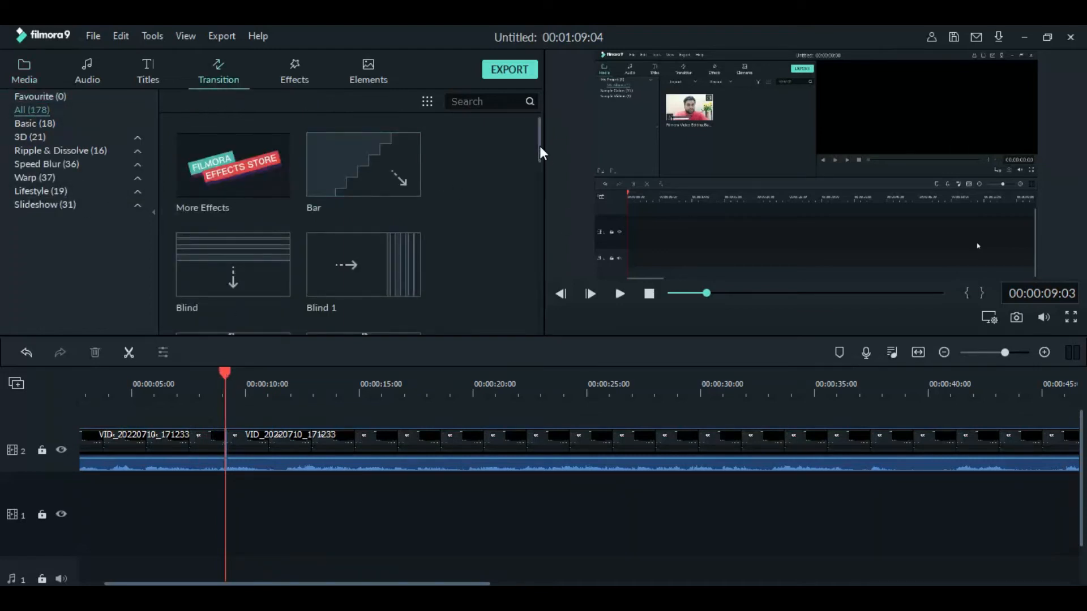
{"action": "scroll", "coordinate": [541, 164], "scroll_direction": "down", "scroll_amount": 1}
{"action": "left_click_drag", "start_coordinate": [352, 161], "coordinate": [216, 450]}
{"action": "left_click_drag", "start_coordinate": [225, 379], "coordinate": [217, 385]}
{"action": "left_click", "coordinate": [620, 293]}
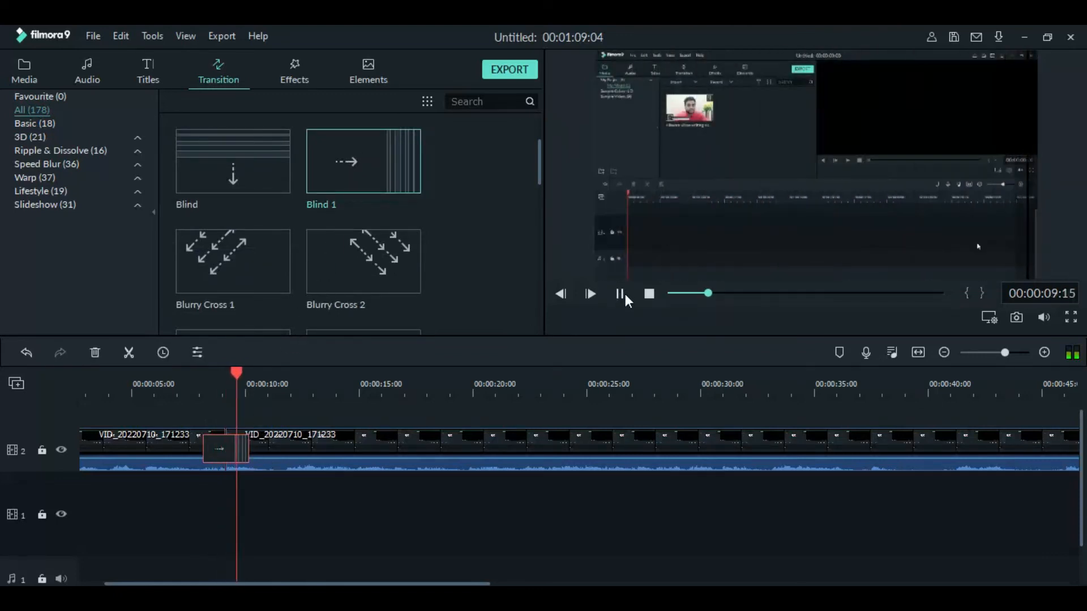
{"action": "left_click", "coordinate": [621, 293]}
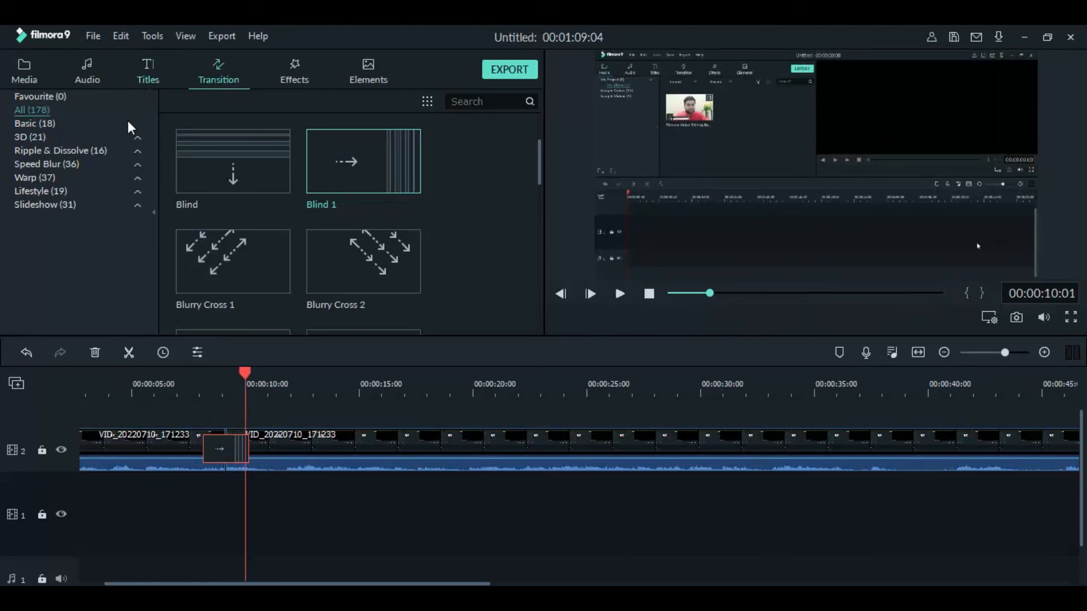
- Look through the titles, effects, elements and audio libraries, finishing at the project's media
{"action": "key", "text": "alt+3"}
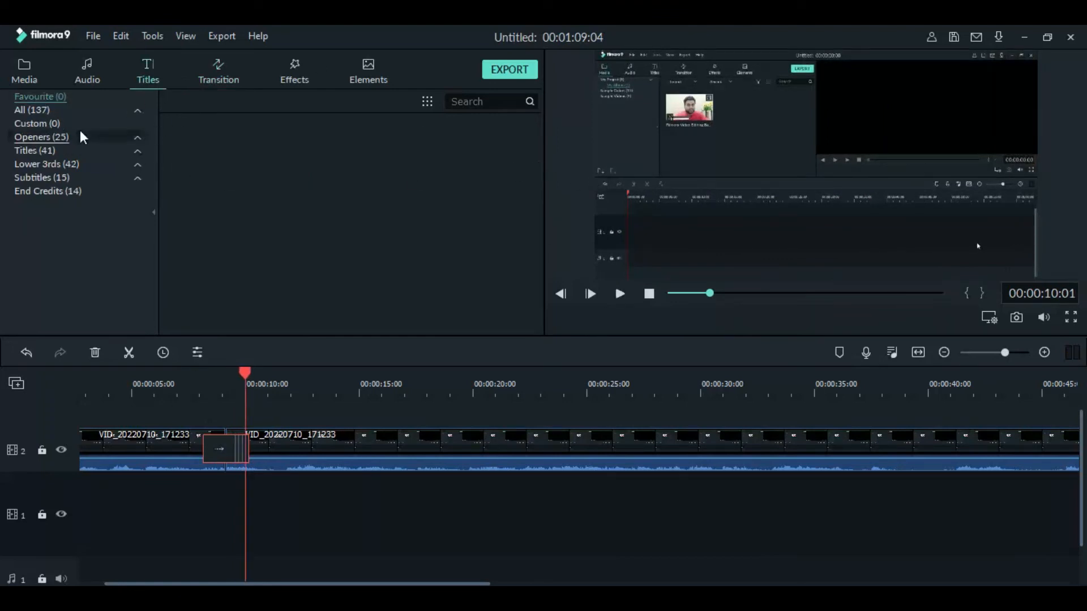
{"action": "left_click", "coordinate": [45, 112]}
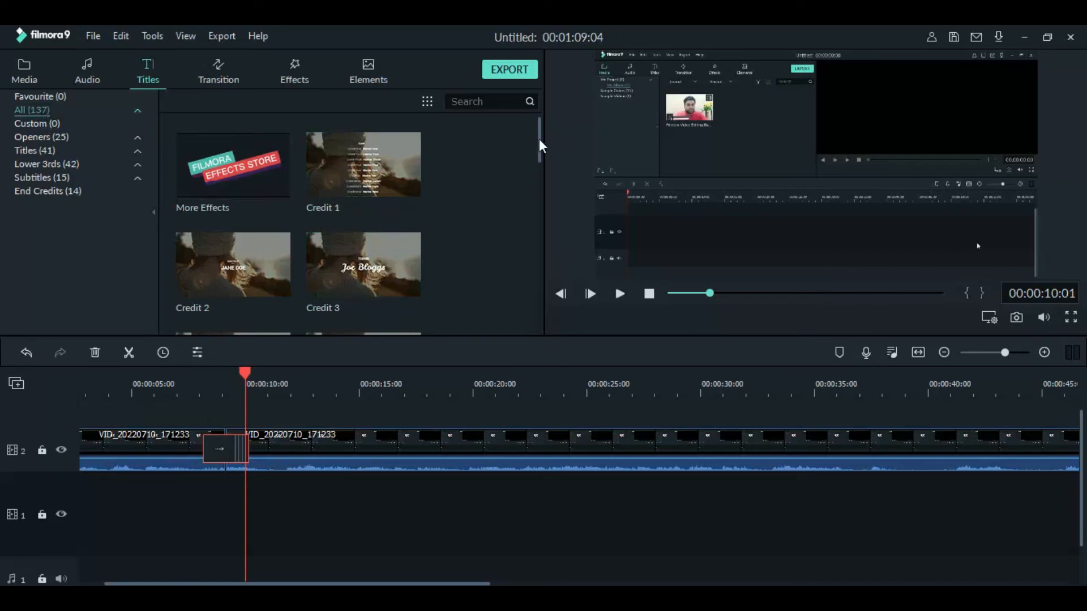
{"action": "left_click_drag", "start_coordinate": [538, 145], "coordinate": [546, 189]}
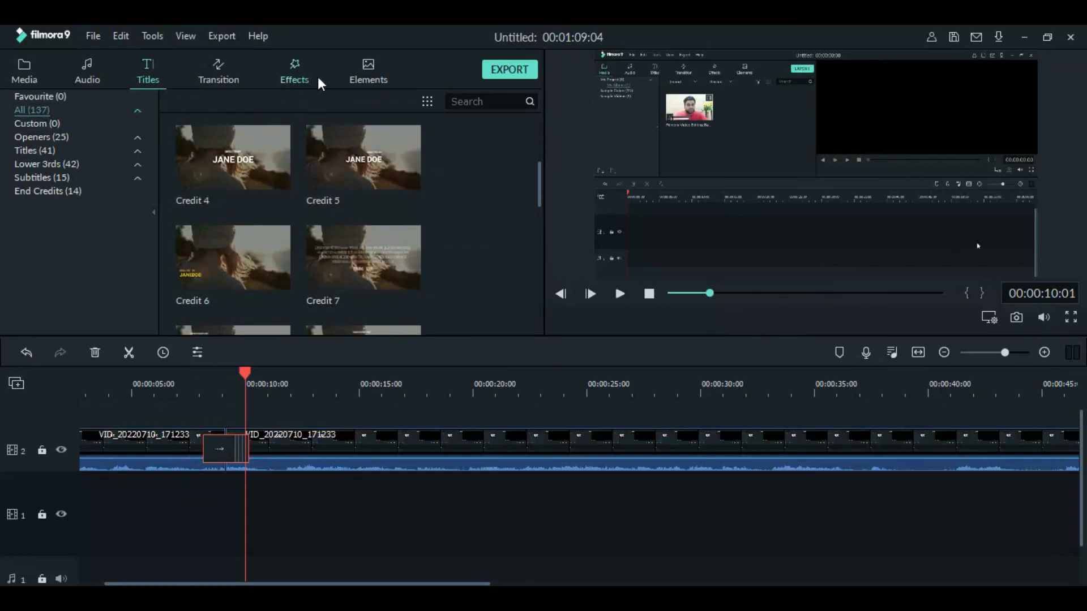
{"action": "left_click", "coordinate": [295, 71]}
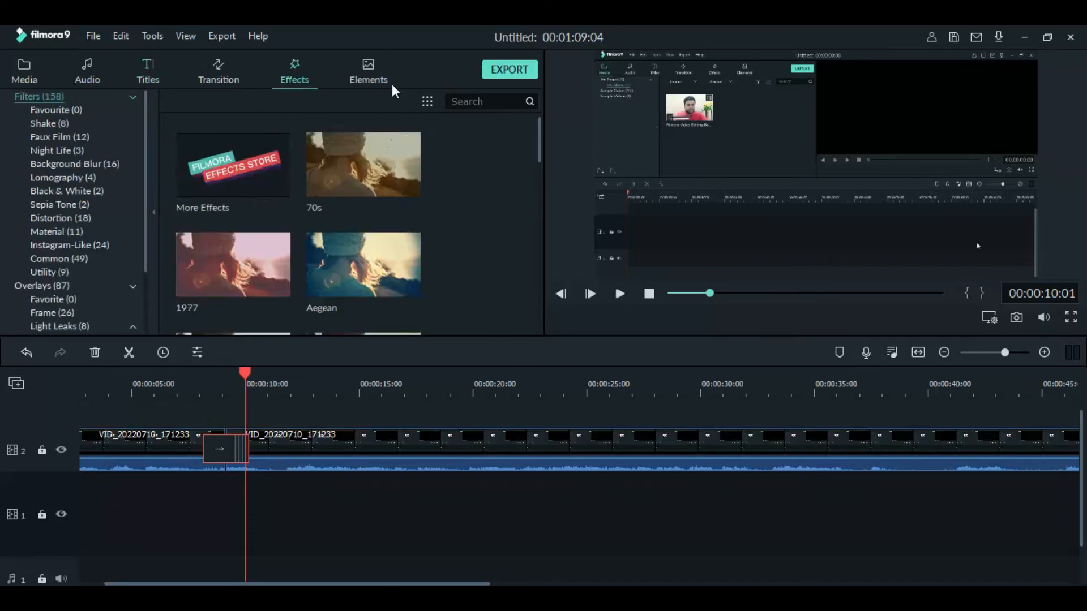
{"action": "left_click", "coordinate": [369, 70]}
{"action": "left_click", "coordinate": [88, 82]}
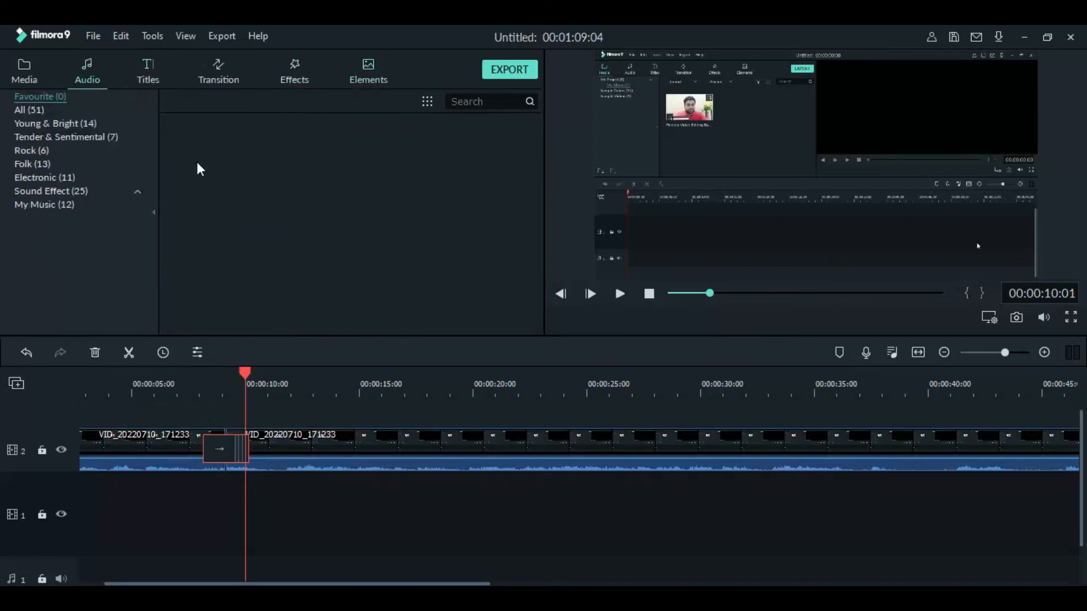
{"action": "left_click", "coordinate": [24, 73]}
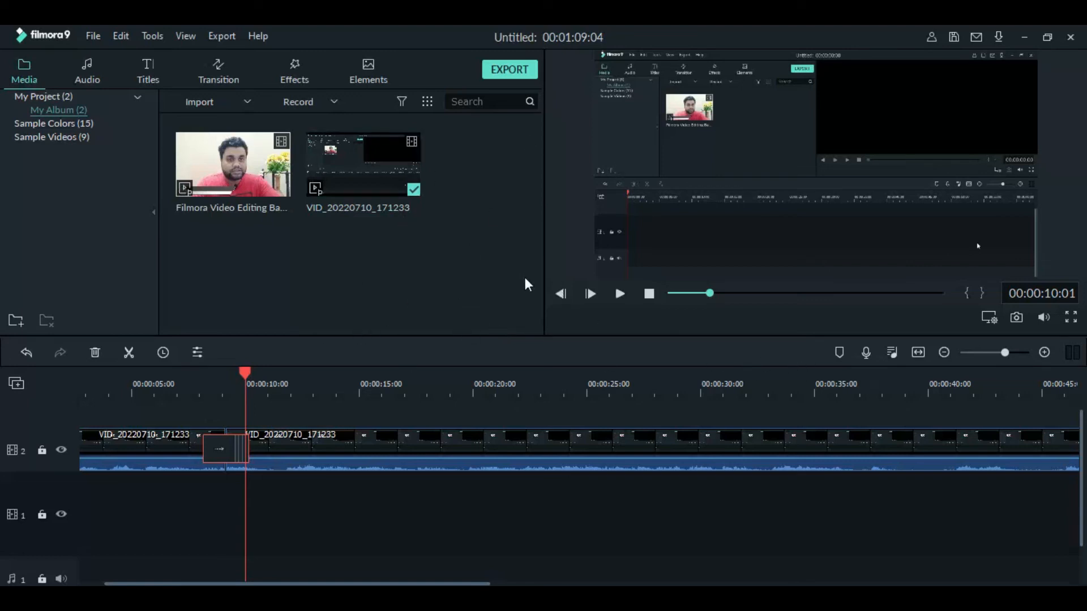
- Open the export settings for the edited video
{"action": "left_click", "coordinate": [509, 70]}
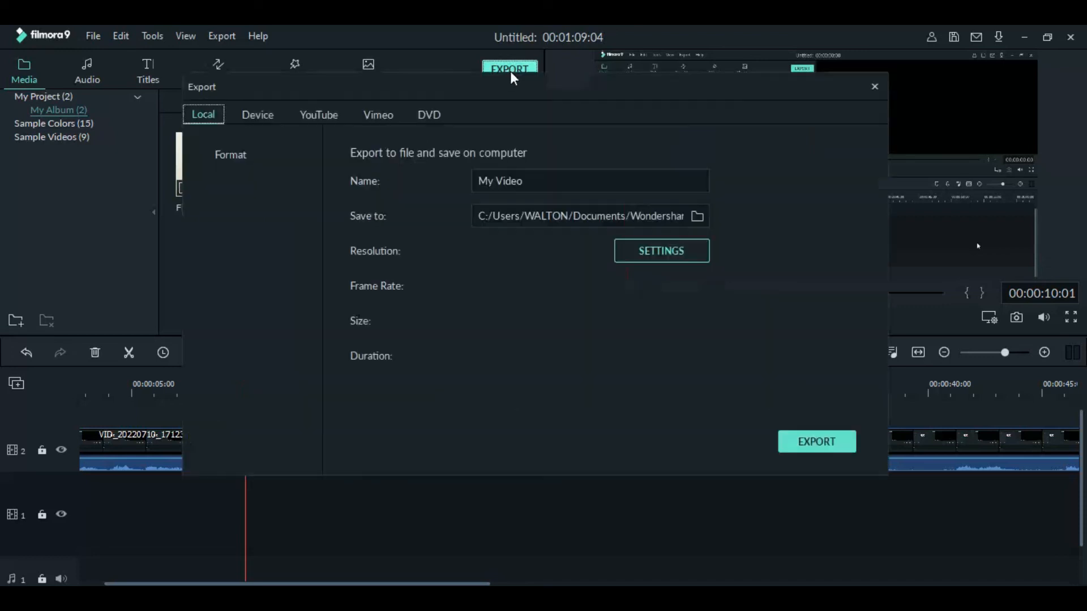